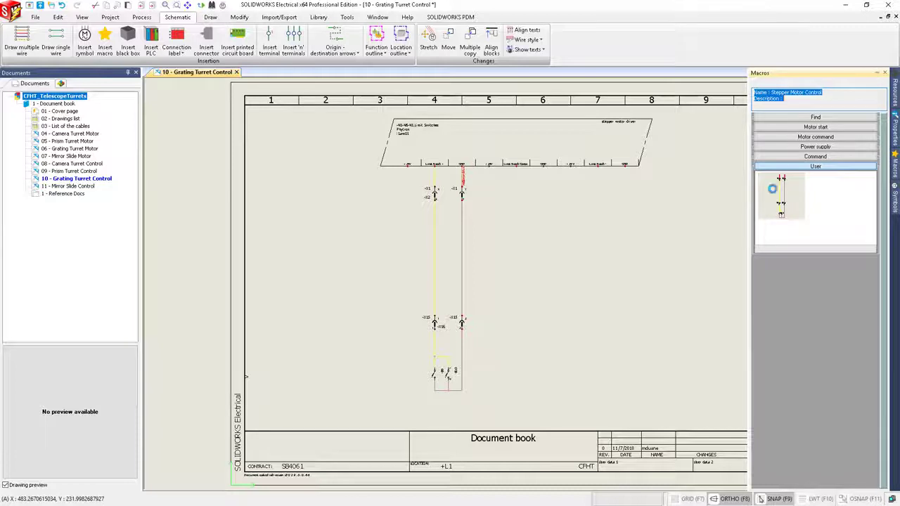
Step: Insert the Stepper Motor Control user macro under the stepper motor driver near column 7, finishing with the default paste options, and inspect the limit switches
{"action": "left_click_drag", "start_coordinate": [772, 189], "coordinate": [603, 180]}
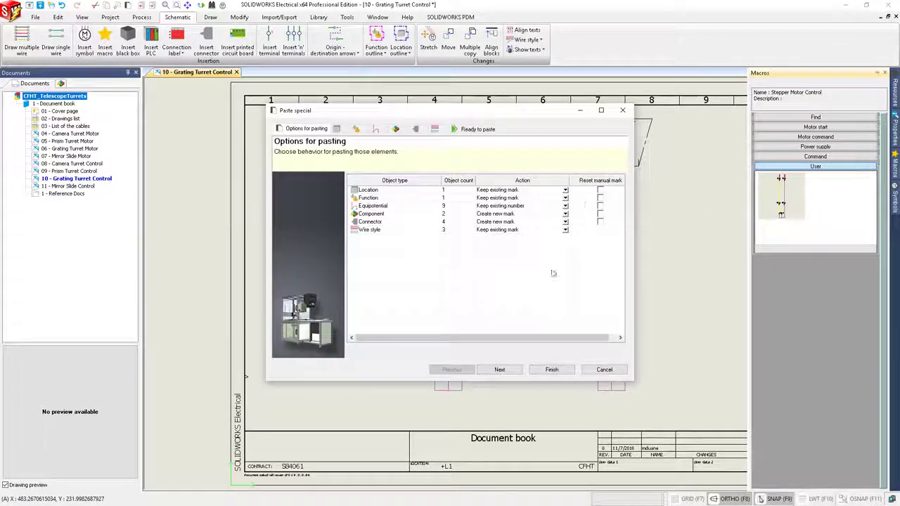
{"action": "left_click", "coordinate": [552, 369]}
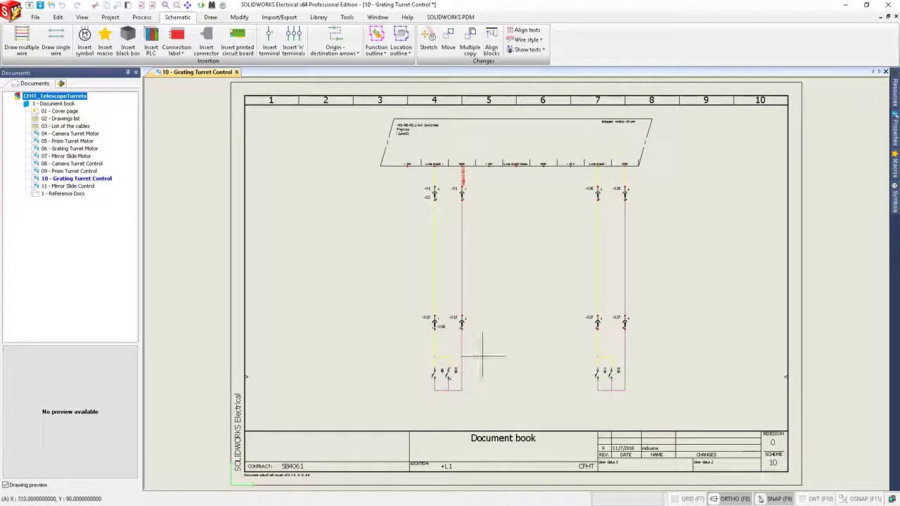
{"action": "left_click", "coordinate": [381, 337]}
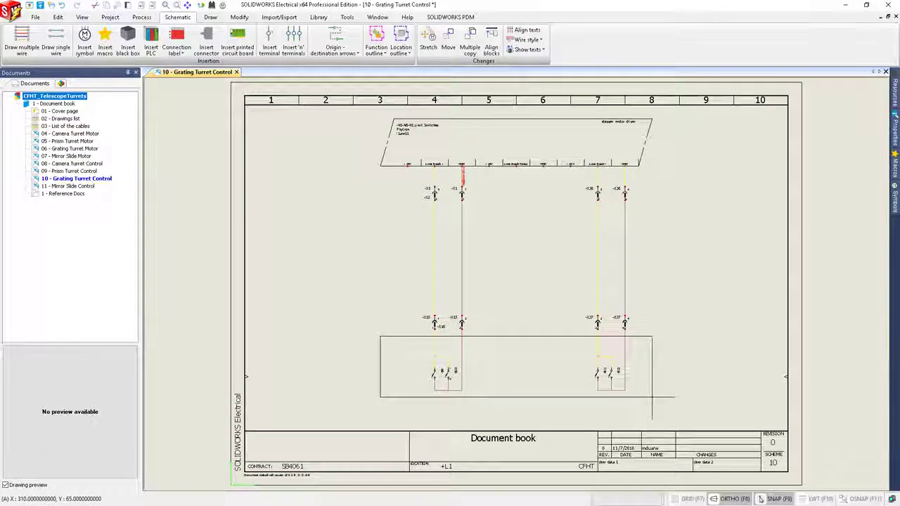
{"action": "left_click", "coordinate": [652, 397]}
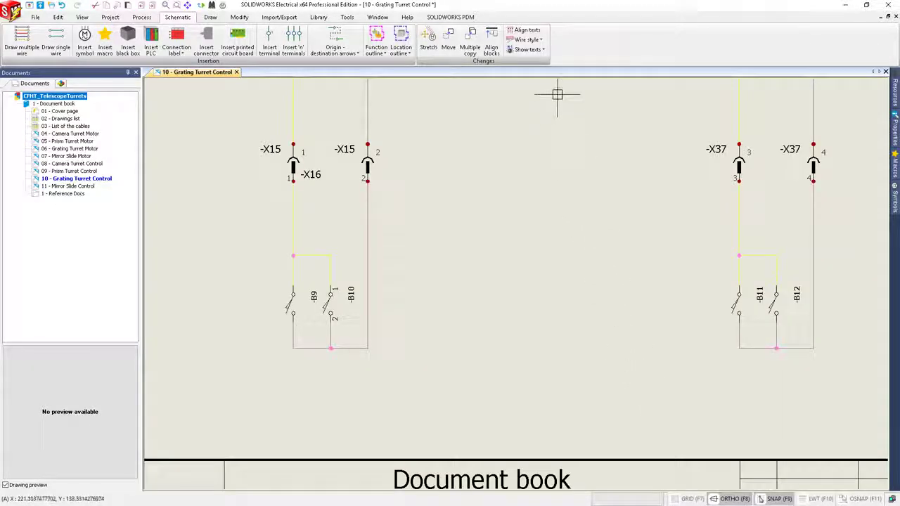
{"action": "middle_click_drag", "start_coordinate": [556, 94], "coordinate": [559, 180]}
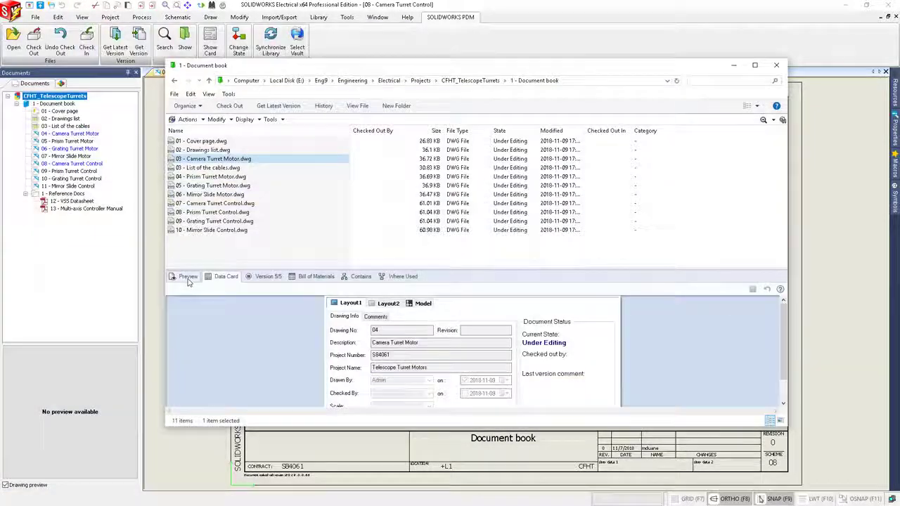
Step: Preview 03 - Camera Turret Motor.dwg in the vault's 1 - Document book folder
{"action": "left_click", "coordinate": [188, 276]}
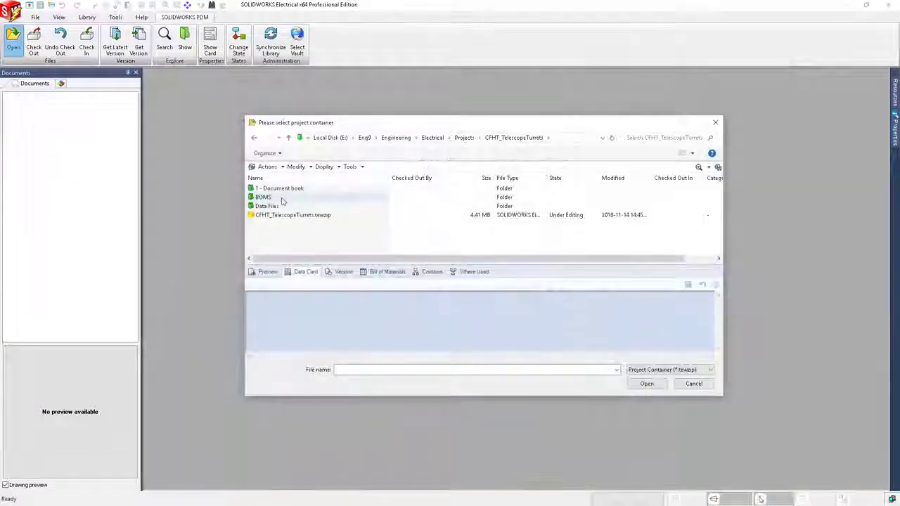
Step: Open the CFHT_TelescopeTurrets.tewzip project container from the vault and check the project in
{"action": "left_click", "coordinate": [284, 216]}
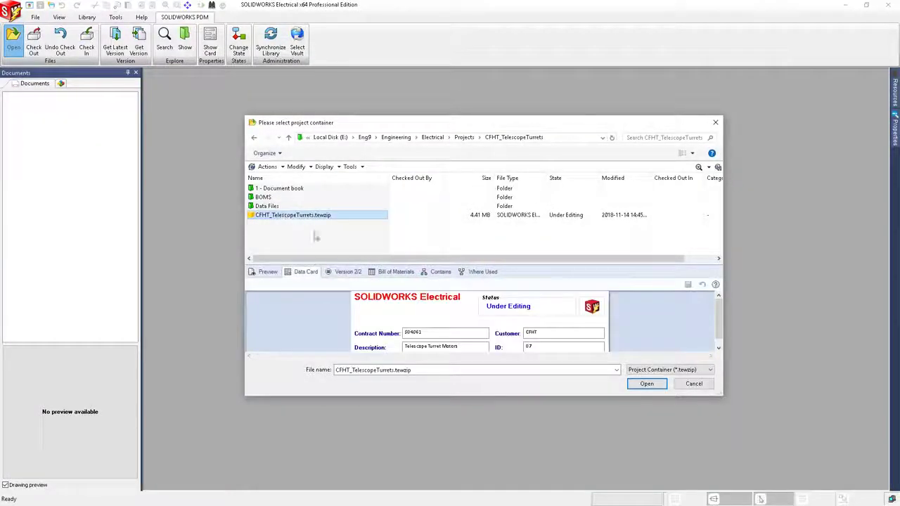
{"action": "left_click", "coordinate": [646, 384]}
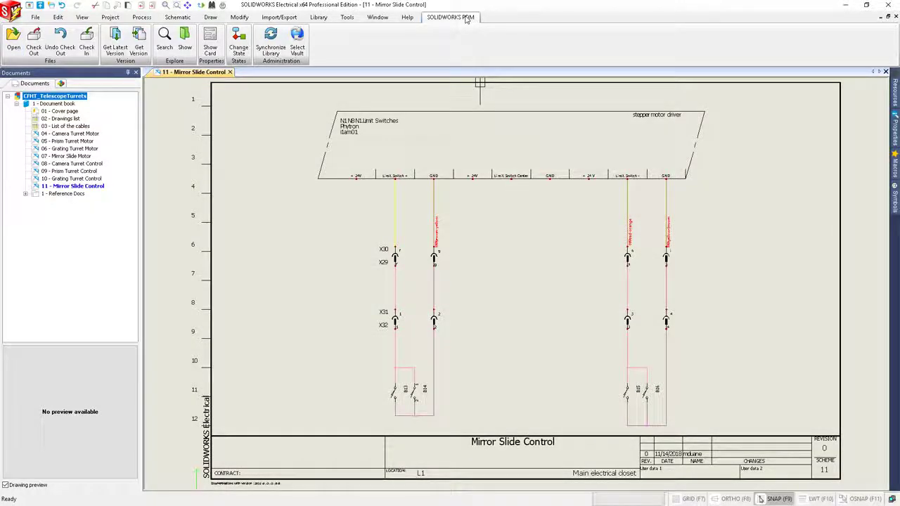
{"action": "left_click", "coordinate": [87, 43]}
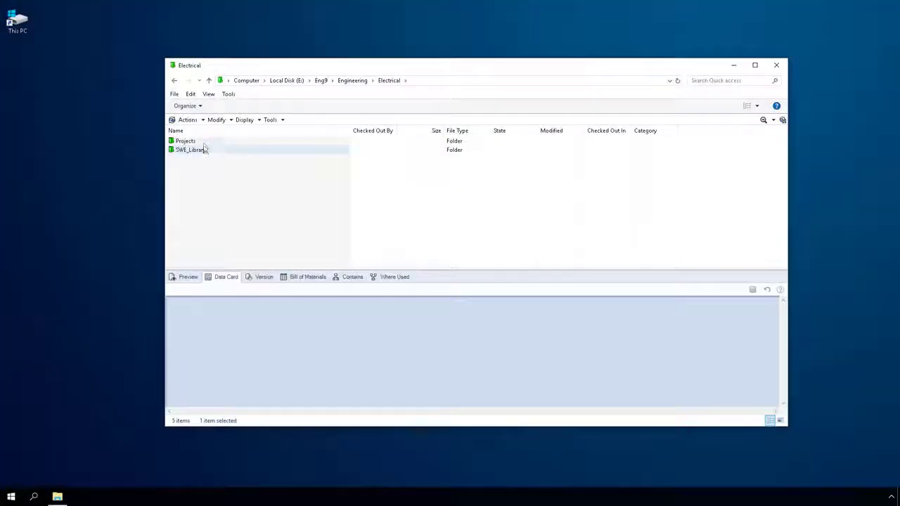
Step: In the vault view, start a new electrical project inside the Projects folder
{"action": "double_click", "coordinate": [203, 142]}
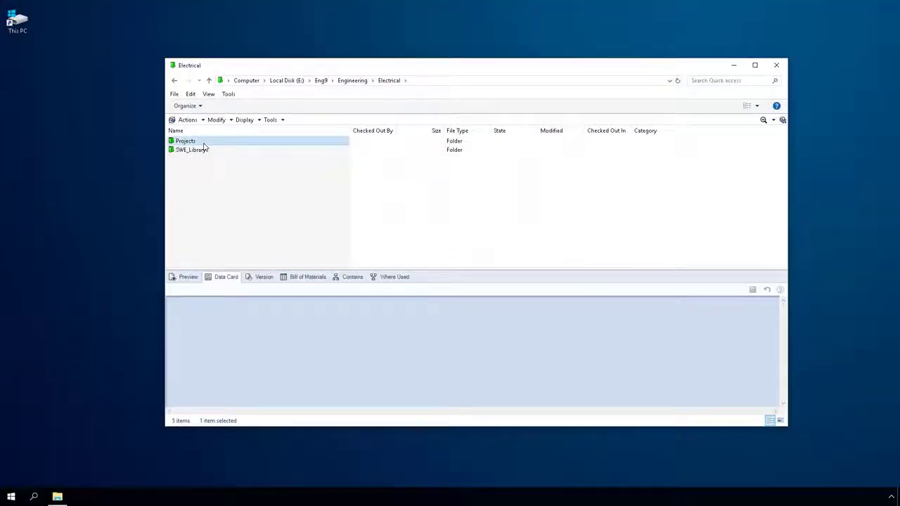
{"action": "right_click", "coordinate": [207, 238]}
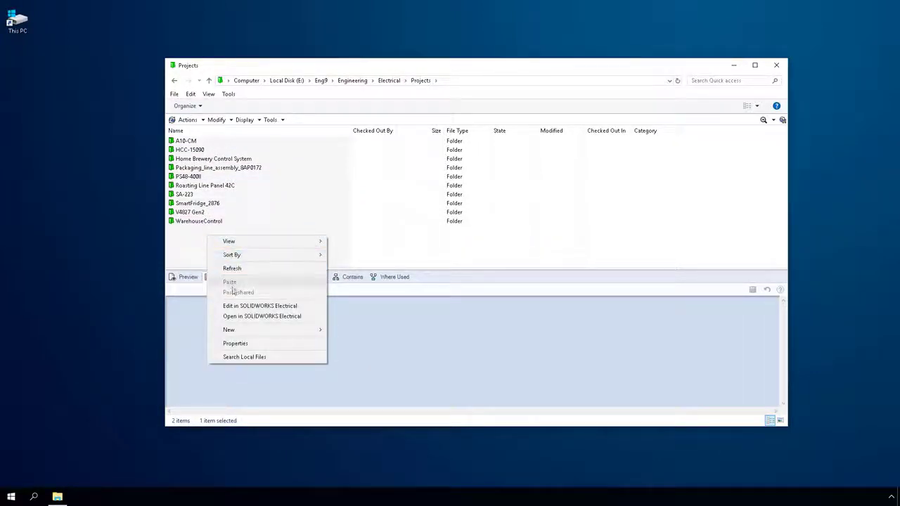
{"action": "mouse_move", "coordinate": [243, 331]}
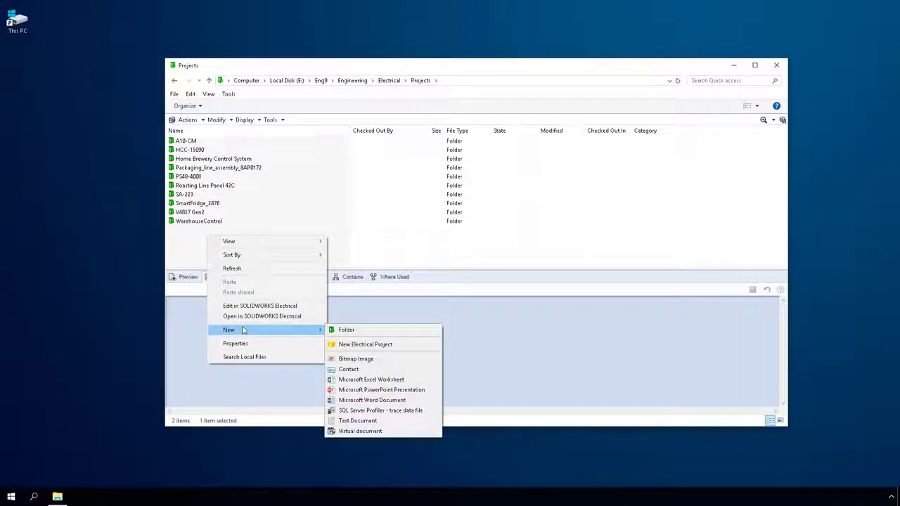
{"action": "left_click", "coordinate": [412, 345]}
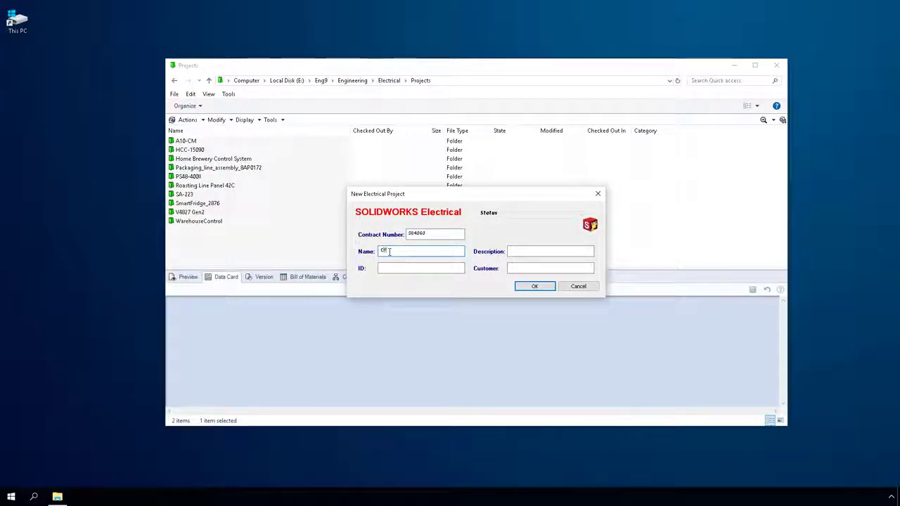
Step: Create the project named CFHT_TelescopeTurrets with description Telescope Turret Motors and customer CFHT, and select its container file
{"action": "left_click", "coordinate": [389, 252]}
{"action": "type", "text": "CFHT_Telescope Turrets"}
{"action": "key", "text": "Tab"}
{"action": "key", "text": "Tab"}
{"action": "type", "text": "Telescope Turret Motors"}
{"action": "key", "text": "Tab"}
{"action": "type", "text": "CFHT"}
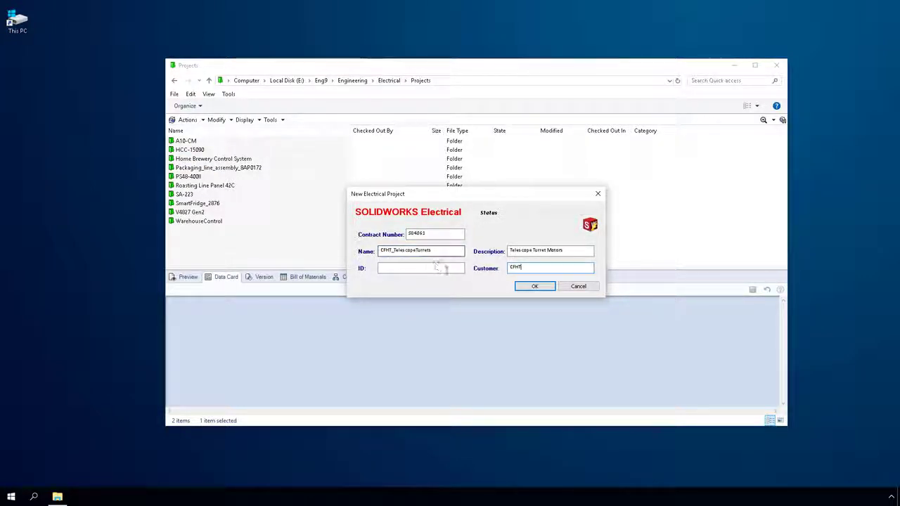
{"action": "left_click", "coordinate": [531, 286]}
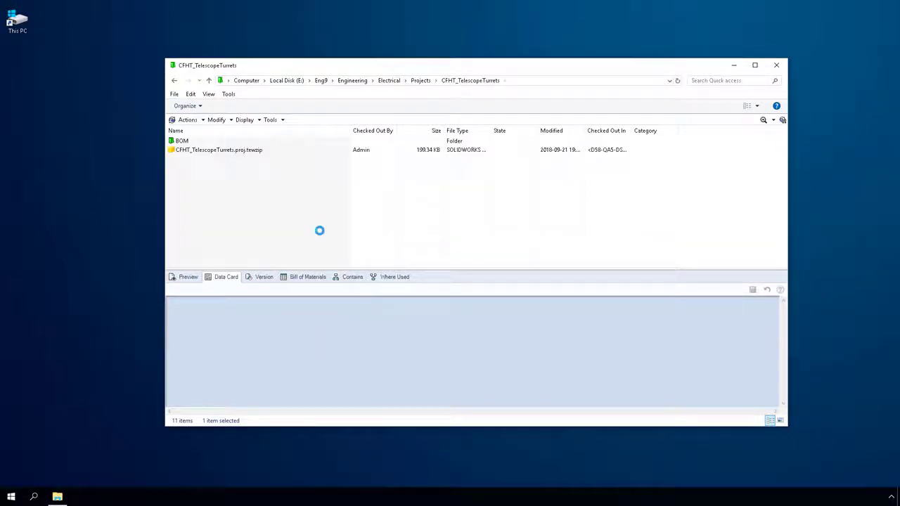
{"action": "left_click", "coordinate": [251, 152]}
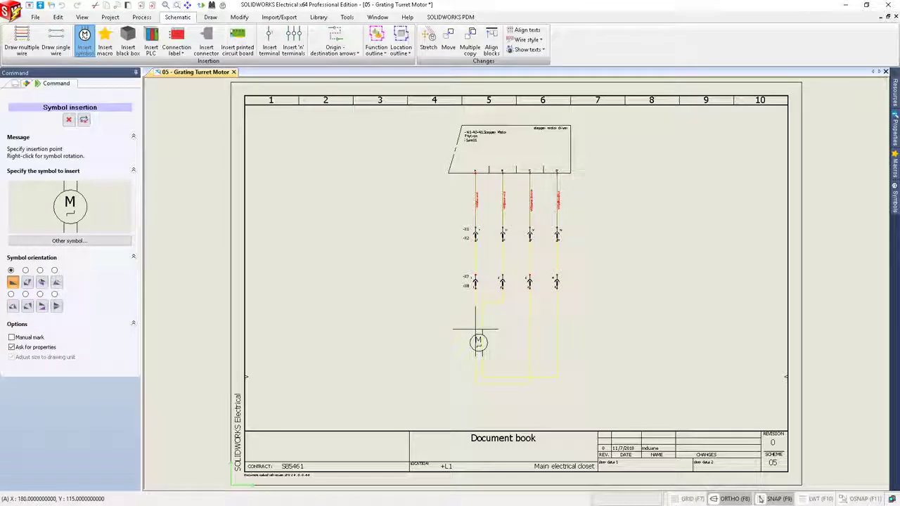
Step: Place the motor symbol below the first lower connector on the Grating Turret Motor drawing and search the manufacturer parts in the Motors class
{"action": "left_click", "coordinate": [476, 328]}
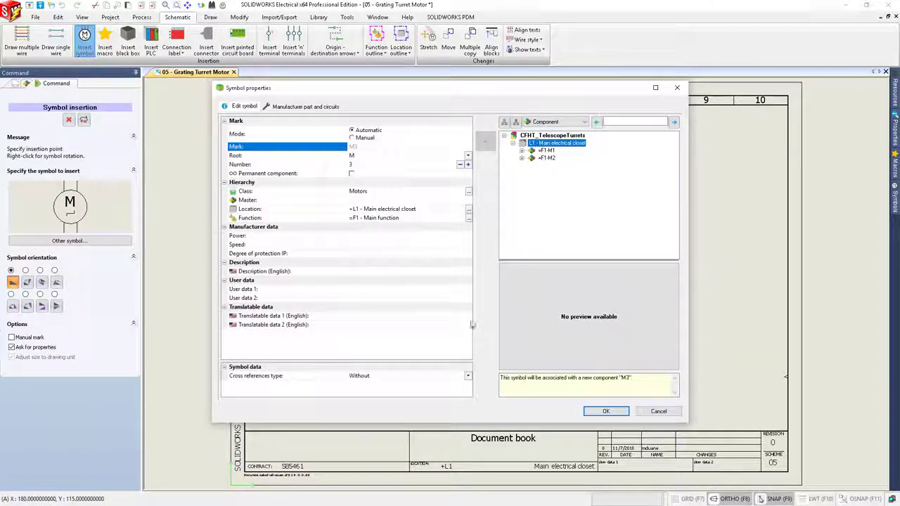
{"action": "left_click", "coordinate": [314, 107]}
{"action": "left_click", "coordinate": [233, 135]}
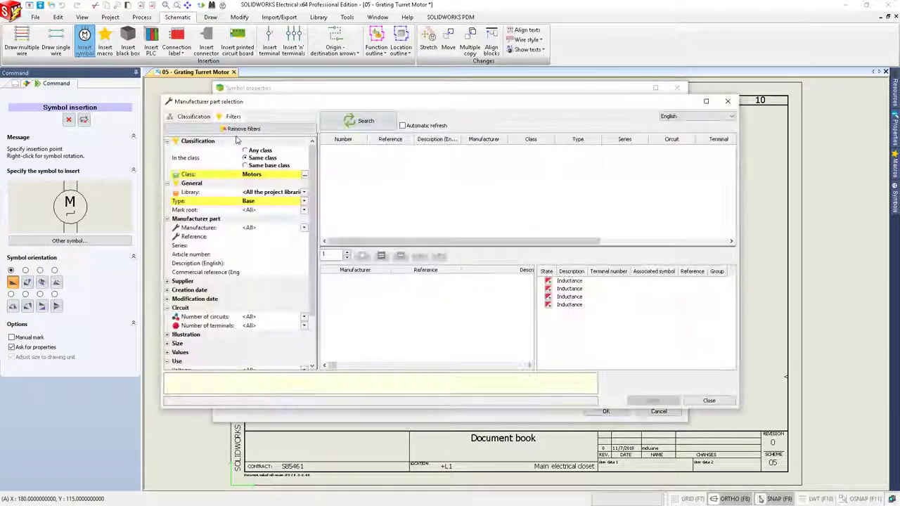
{"action": "left_click", "coordinate": [350, 126]}
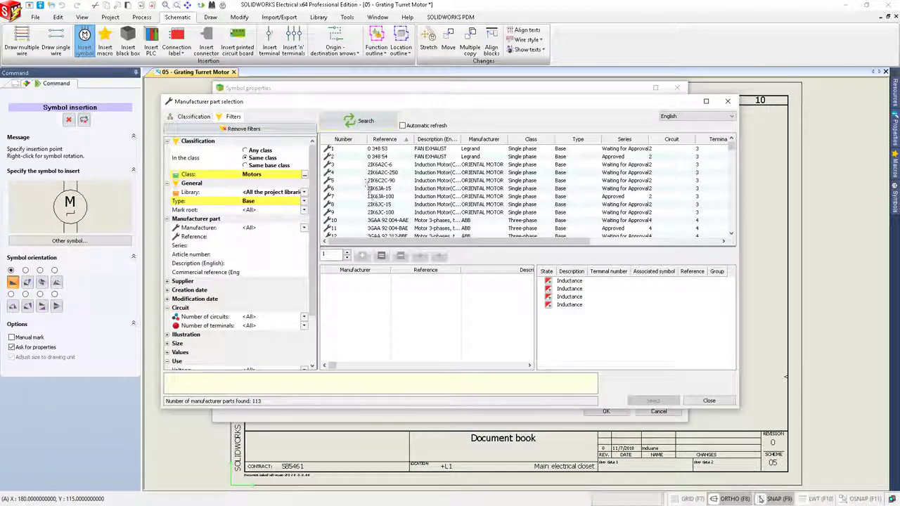
{"action": "scroll", "coordinate": [377, 204], "scroll_direction": "down", "scroll_amount": 10}
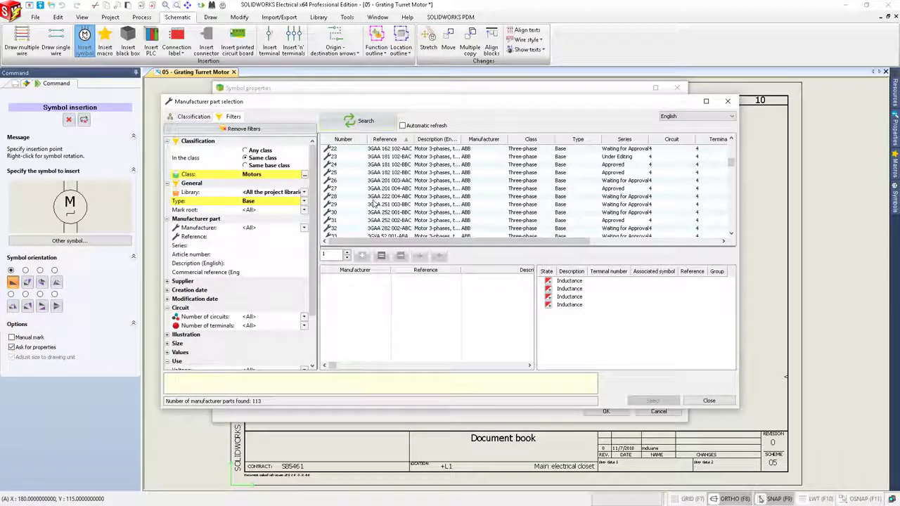
Step: Filter the manufacturer part search by the series Approved
{"action": "left_click", "coordinate": [273, 239]}
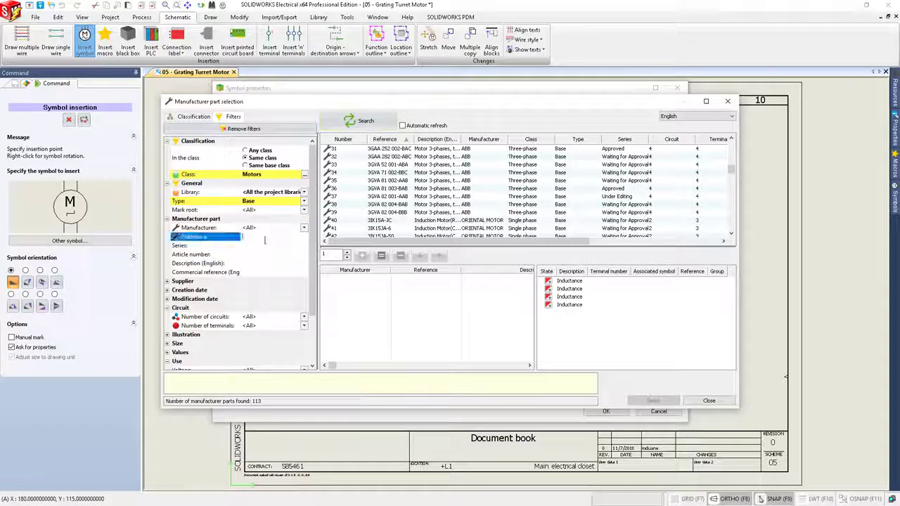
{"action": "left_click", "coordinate": [263, 244]}
{"action": "type", "text": "Appro"}
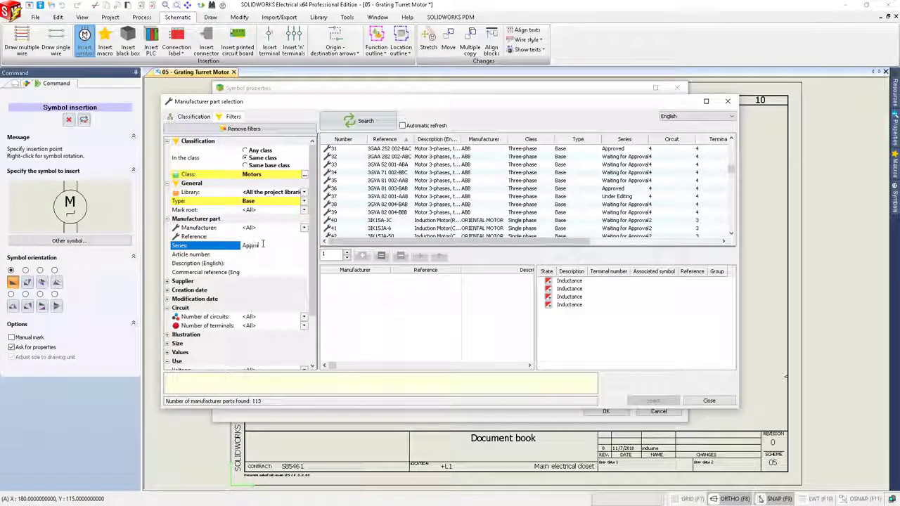
{"action": "type", "text": "ved"}
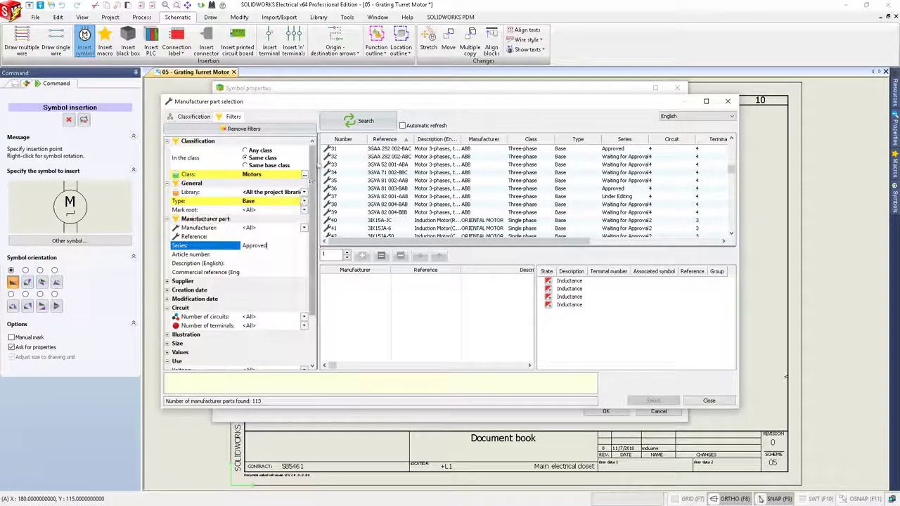
{"action": "left_click", "coordinate": [362, 121]}
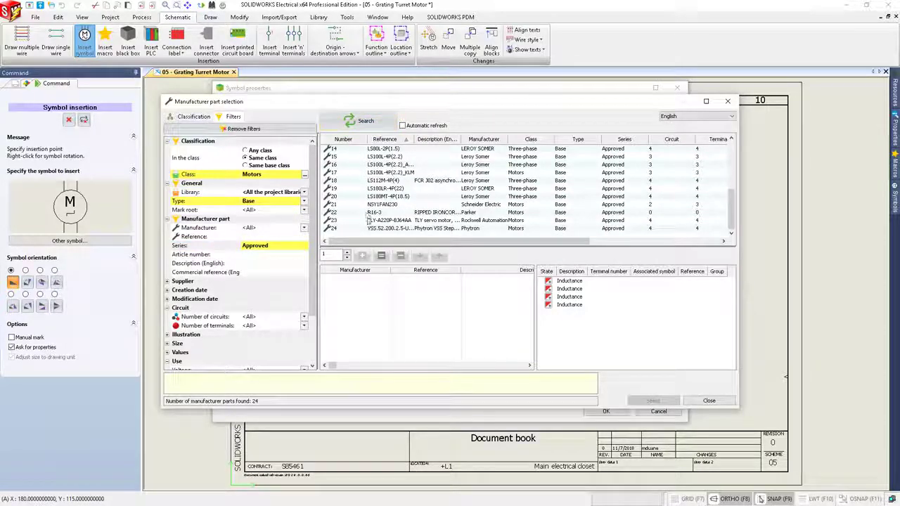
Step: Assign the Phytron VSS.52.200.2.5-UHVC stepper motor part to the motor symbol and accept the symbol properties
{"action": "left_click", "coordinate": [373, 229]}
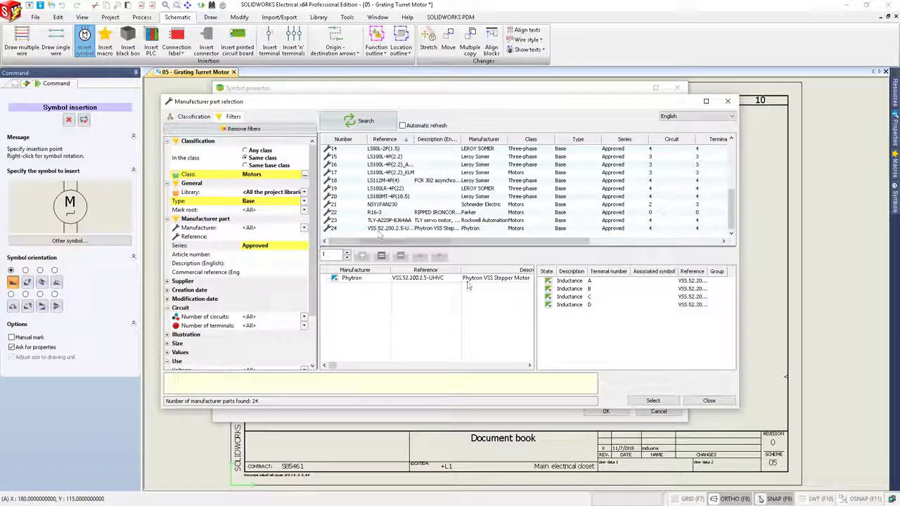
{"action": "left_click", "coordinate": [657, 401]}
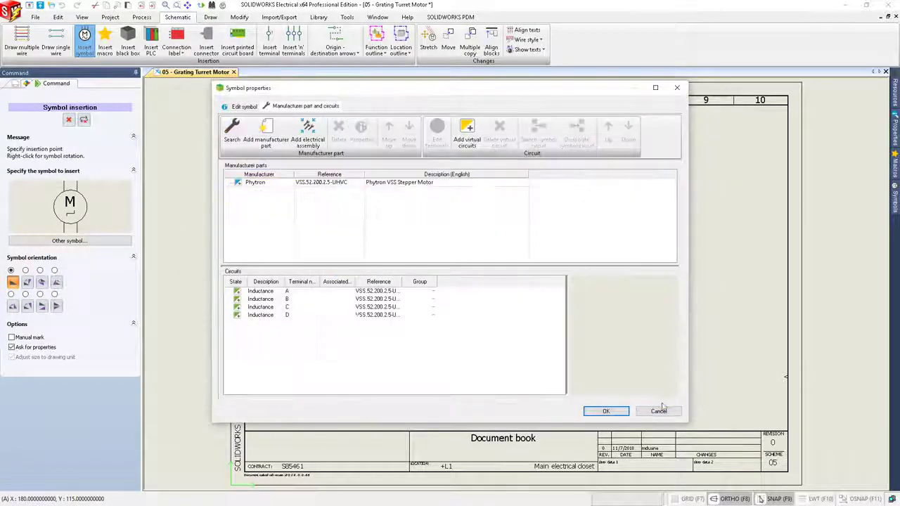
{"action": "left_click", "coordinate": [606, 412]}
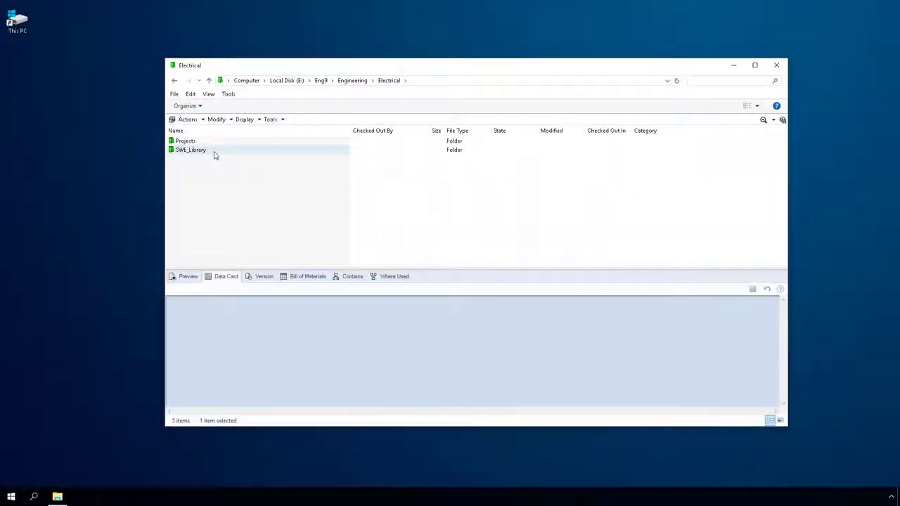
Step: In the vault, open the Motors folder of SWE_Library and view the data card of Phytron_VSS.52.200.2.5-UHVC.swe.cvd
{"action": "double_click", "coordinate": [215, 155]}
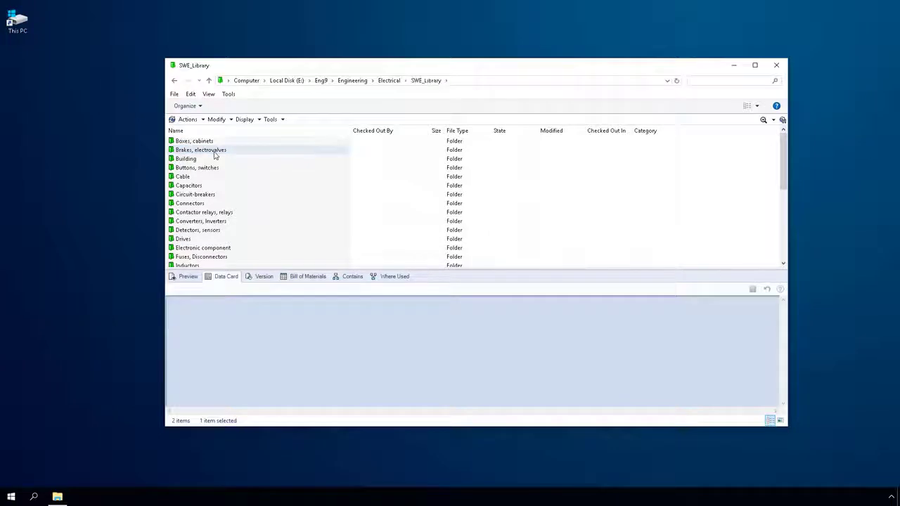
{"action": "scroll", "coordinate": [218, 168], "scroll_direction": "down", "scroll_amount": 3}
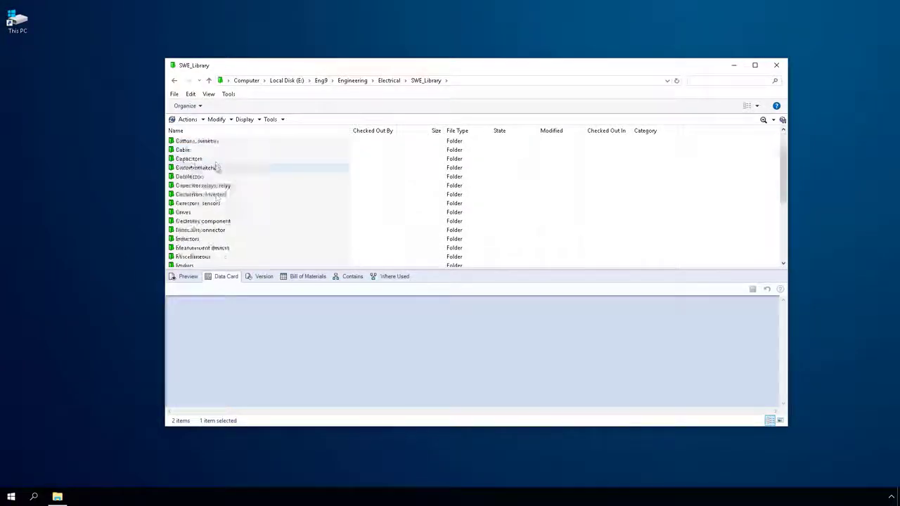
{"action": "double_click", "coordinate": [232, 212]}
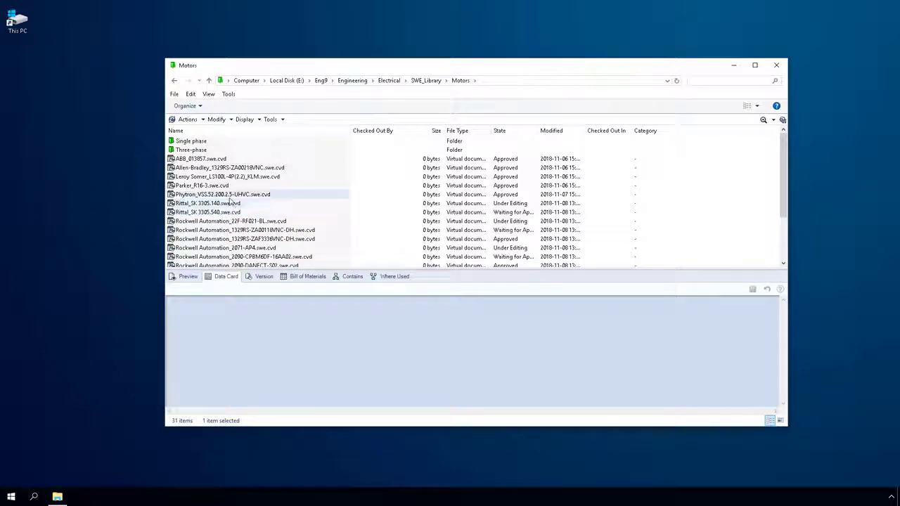
{"action": "left_click", "coordinate": [231, 196]}
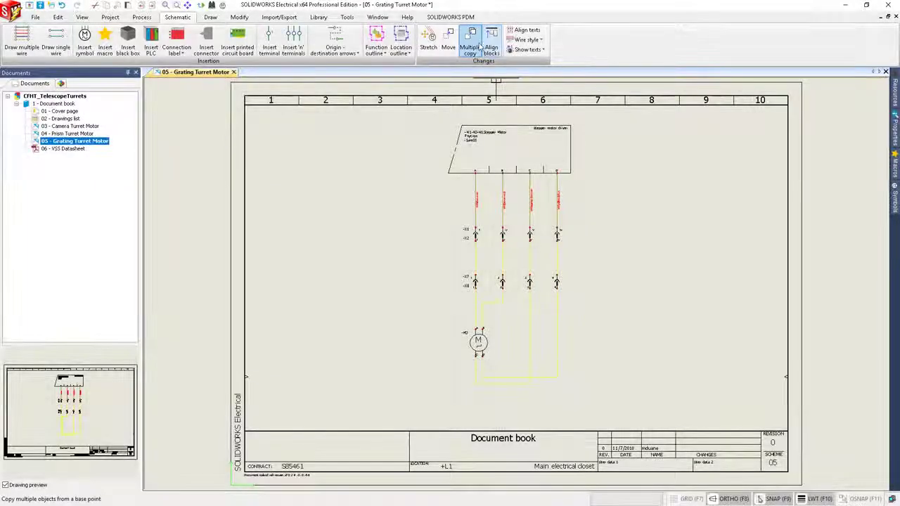
Step: Back in SOLIDWORKS Electrical, synchronize the parts library with the PDM vault
{"action": "left_click", "coordinate": [468, 21]}
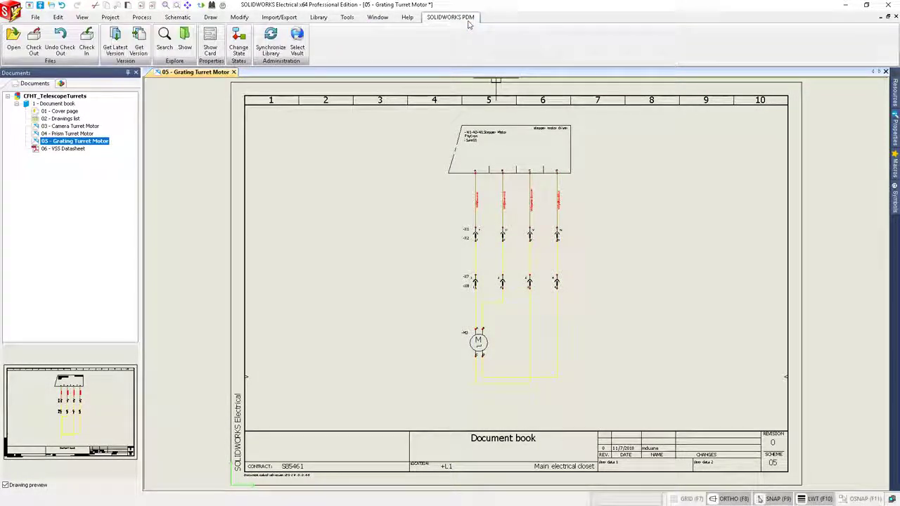
{"action": "left_click", "coordinate": [273, 48]}
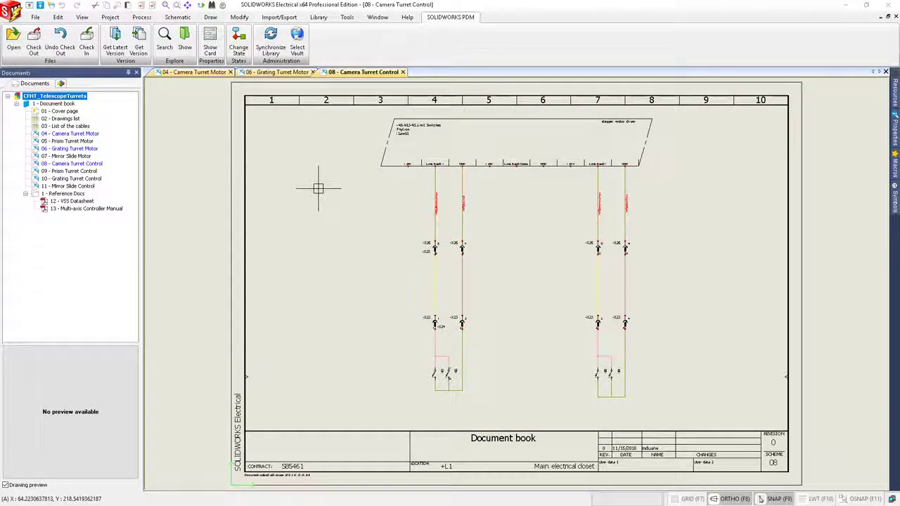
Step: Show the CFHT_TelescopeTurrets project in the vault and open its 1 - Document book folder
{"action": "left_click", "coordinate": [185, 55]}
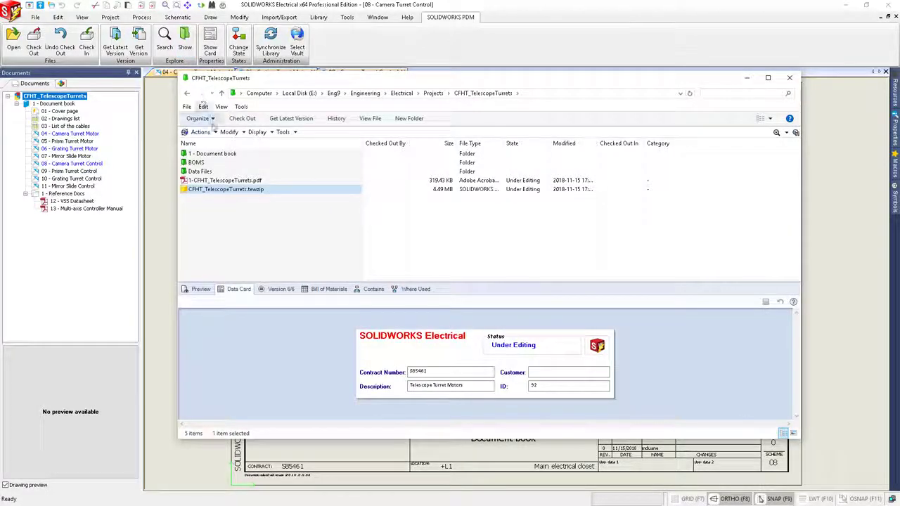
{"action": "double_click", "coordinate": [225, 154]}
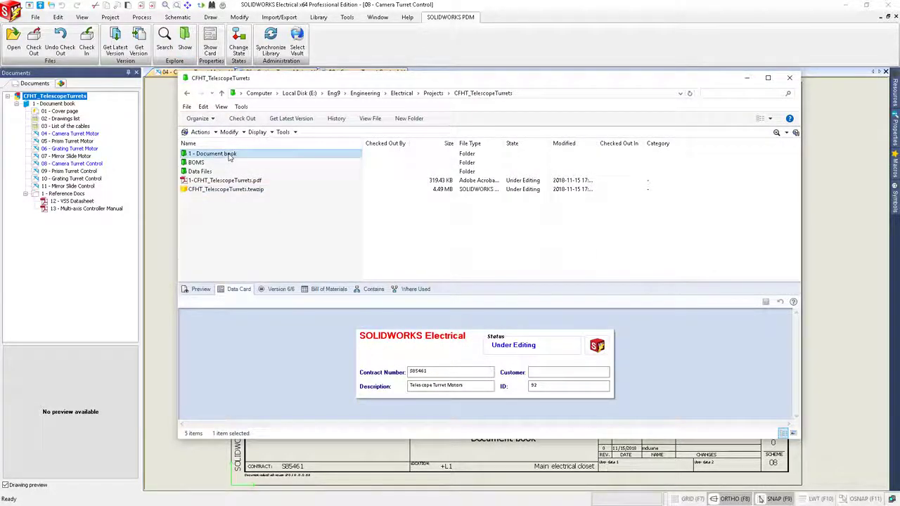
Step: Preview 05 - Grating Turret Motor.dwg in the document book and look through the pages of 1-CFHT_TelescopeTurrets.pdf in the project folder
{"action": "left_click", "coordinate": [227, 198]}
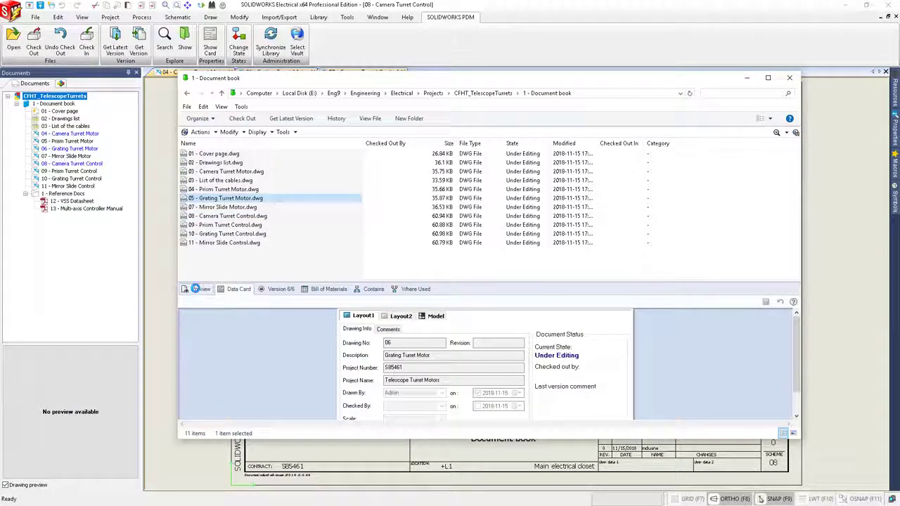
{"action": "left_click", "coordinate": [196, 289]}
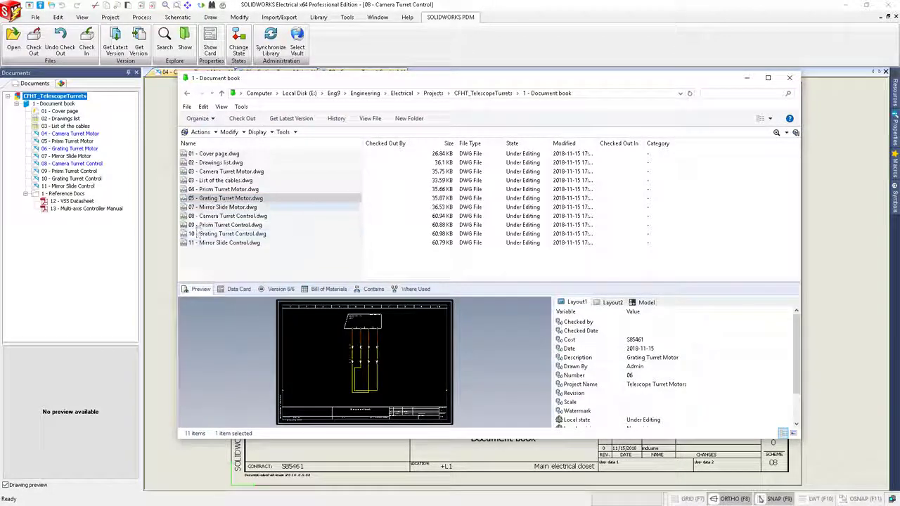
{"action": "left_click", "coordinate": [186, 93]}
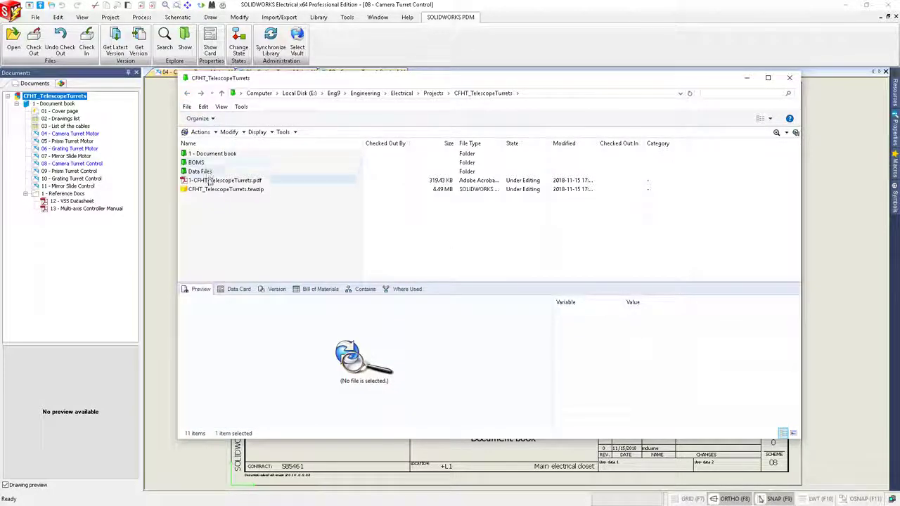
{"action": "left_click", "coordinate": [209, 182]}
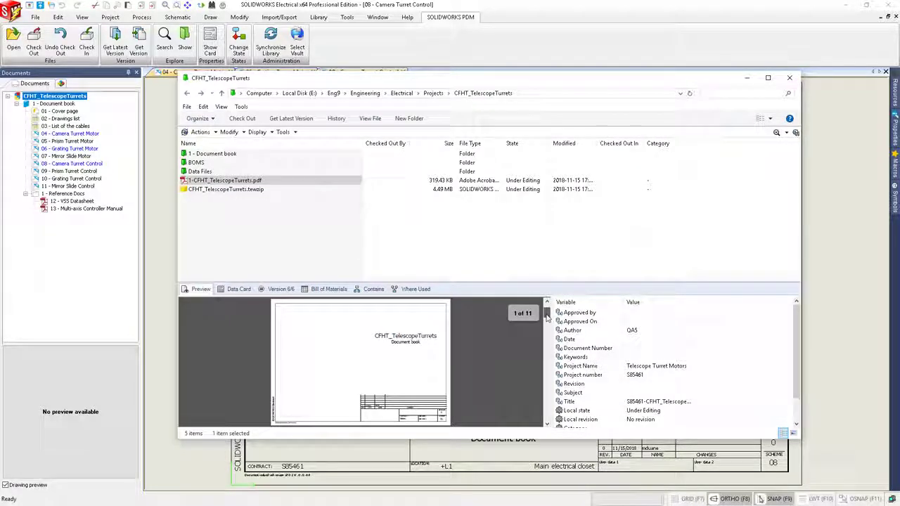
{"action": "left_click_drag", "start_coordinate": [547, 316], "coordinate": [547, 346]}
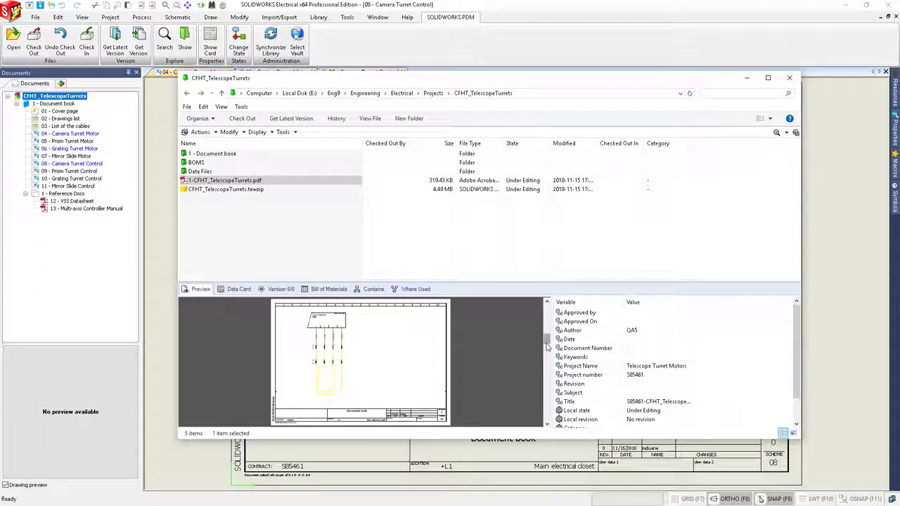
Step: In the project's BOMS folder, view the bill of materials of Part.swebom.cvd
{"action": "double_click", "coordinate": [332, 165]}
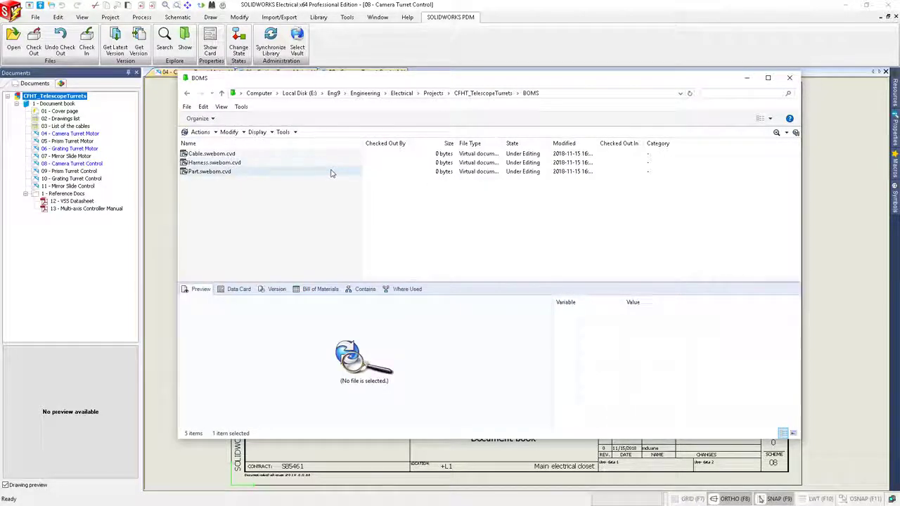
{"action": "left_click", "coordinate": [332, 176]}
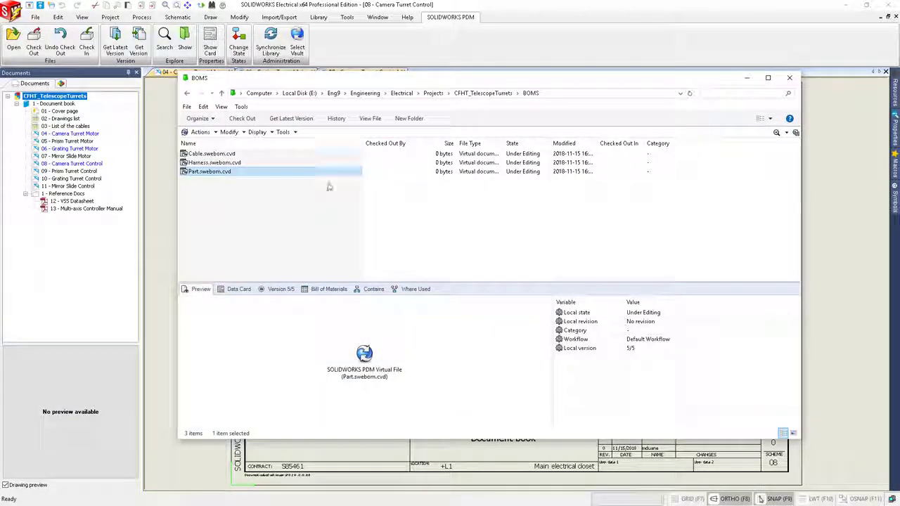
{"action": "left_click", "coordinate": [329, 289]}
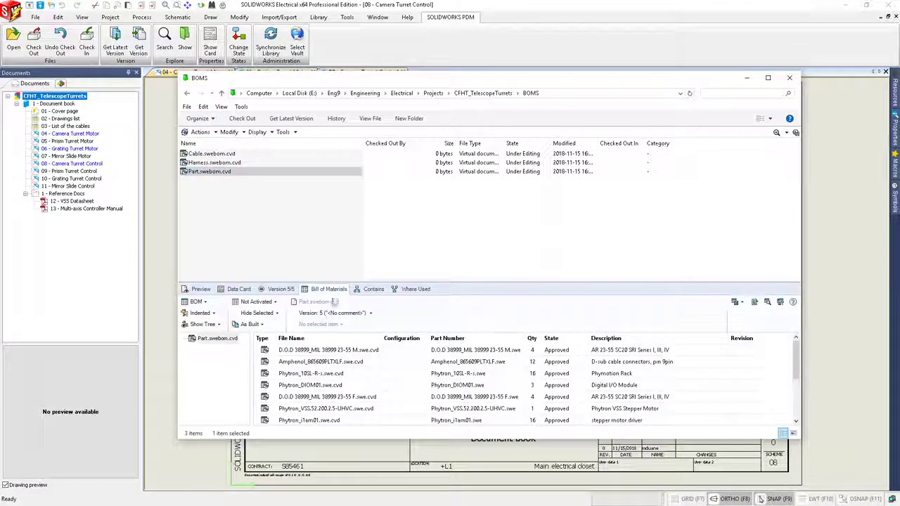
{"action": "scroll", "coordinate": [374, 394], "scroll_direction": "down", "scroll_amount": 2}
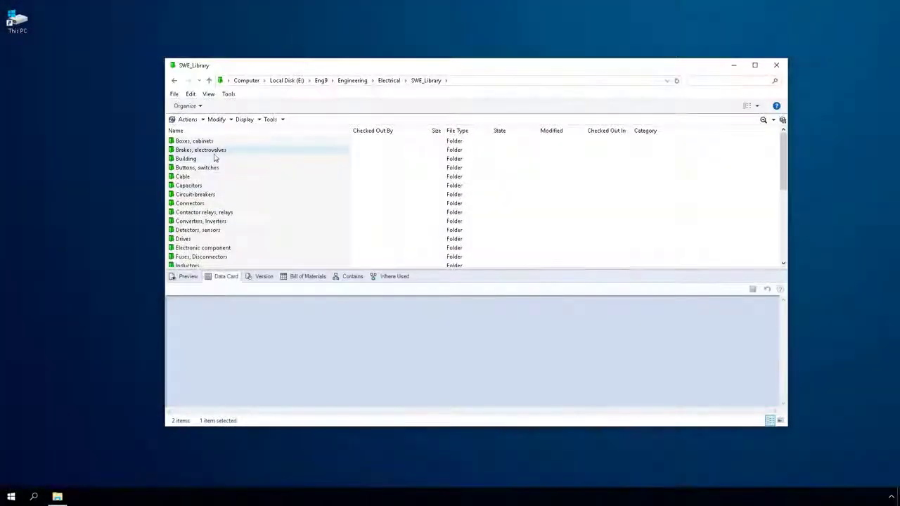
Step: Check where Phytron_VSS.52.200.2.5-UHVC.swe.cvd from the Motors library folder is used and browse to the CFHT_TelescopeTurrets archive listed there
{"action": "double_click", "coordinate": [230, 211]}
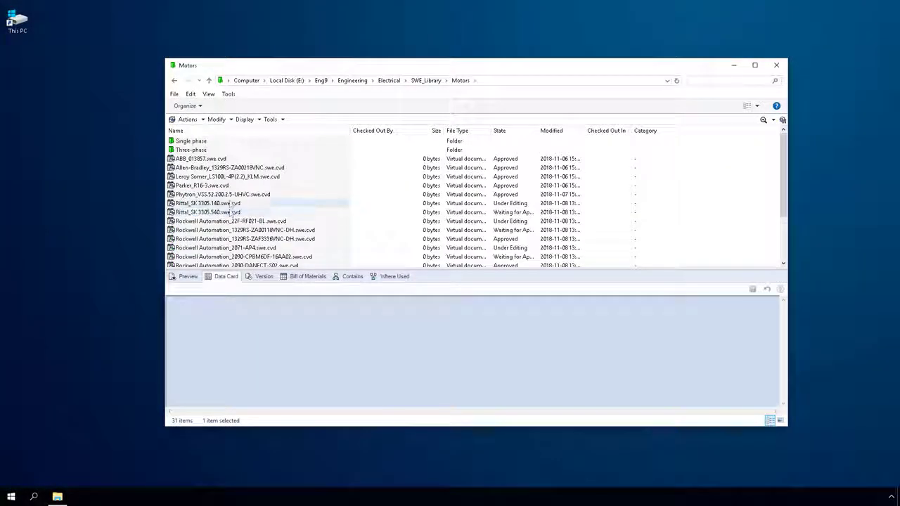
{"action": "left_click", "coordinate": [394, 276]}
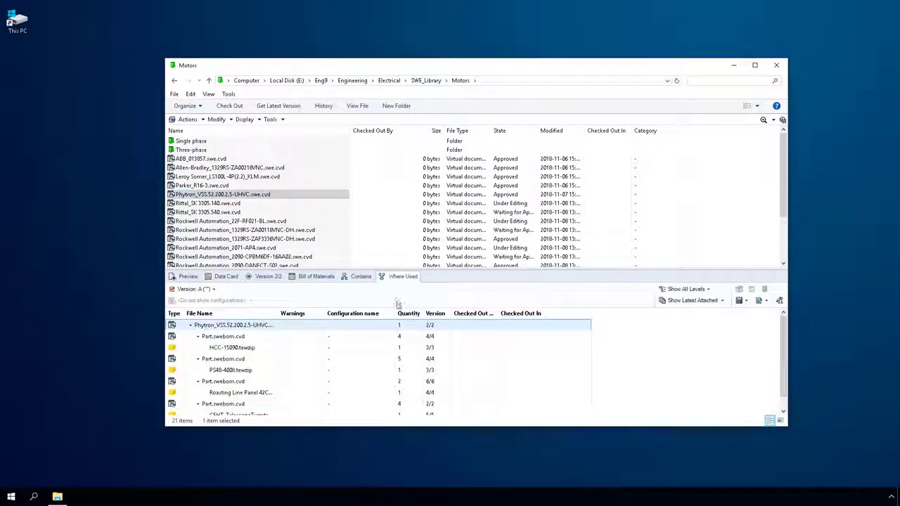
{"action": "left_click", "coordinate": [399, 325]}
{"action": "scroll", "coordinate": [400, 336], "scroll_direction": "down", "scroll_amount": 1}
{"action": "right_click", "coordinate": [364, 405]}
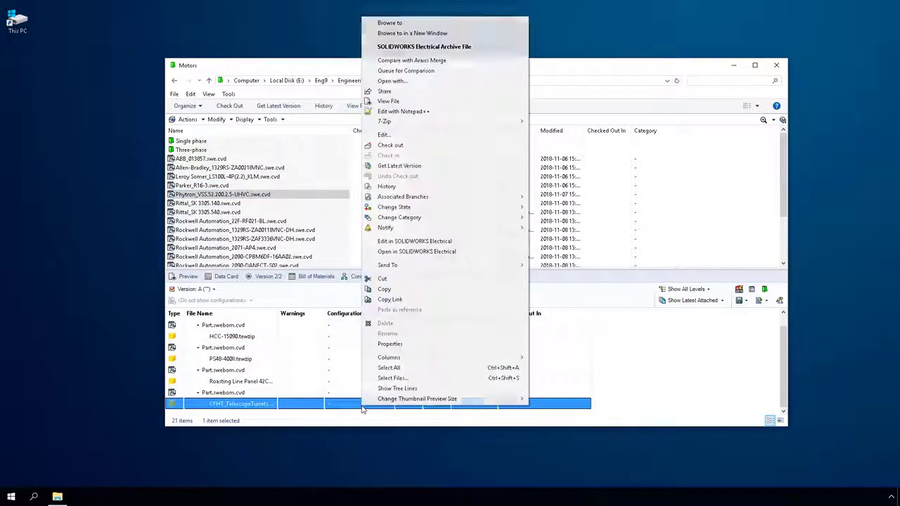
{"action": "left_click", "coordinate": [389, 23]}
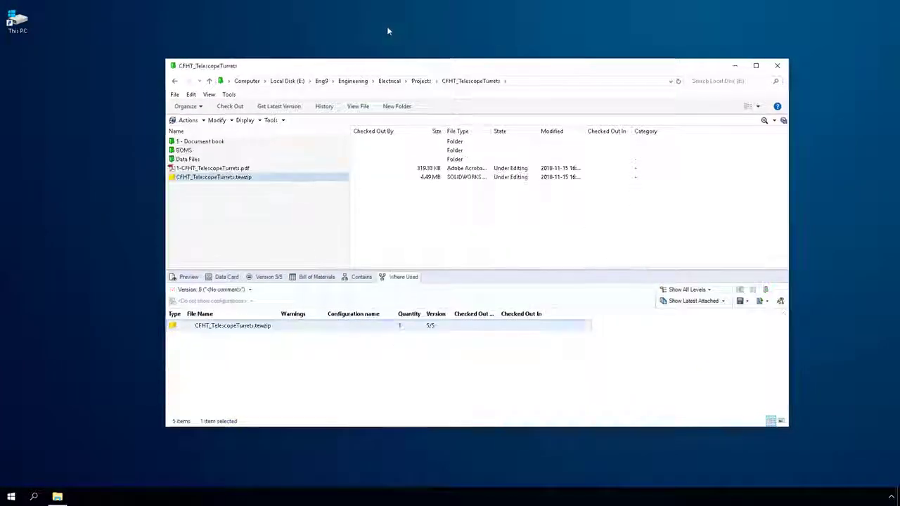
Step: Open the bill of materials of Part.swebom.cvd in the BOMS folder and compare version 5 with version 4
{"action": "double_click", "coordinate": [205, 151]}
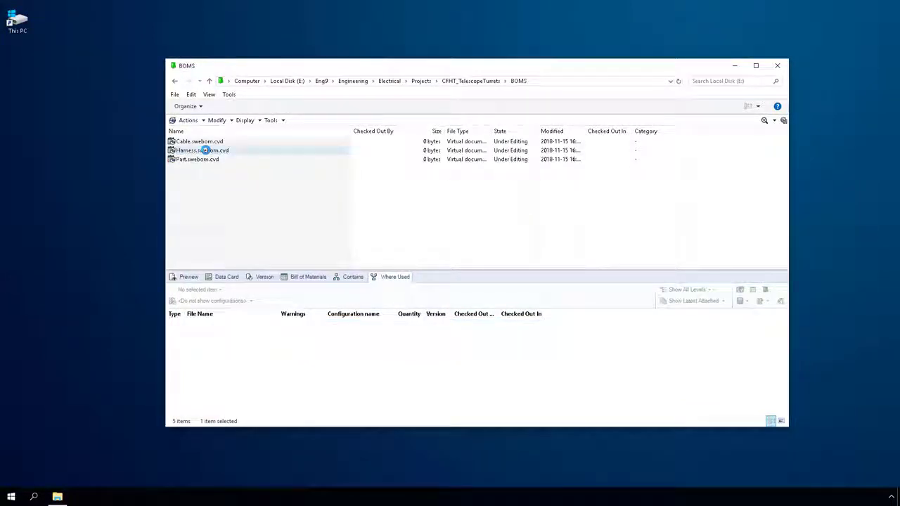
{"action": "left_click", "coordinate": [206, 161]}
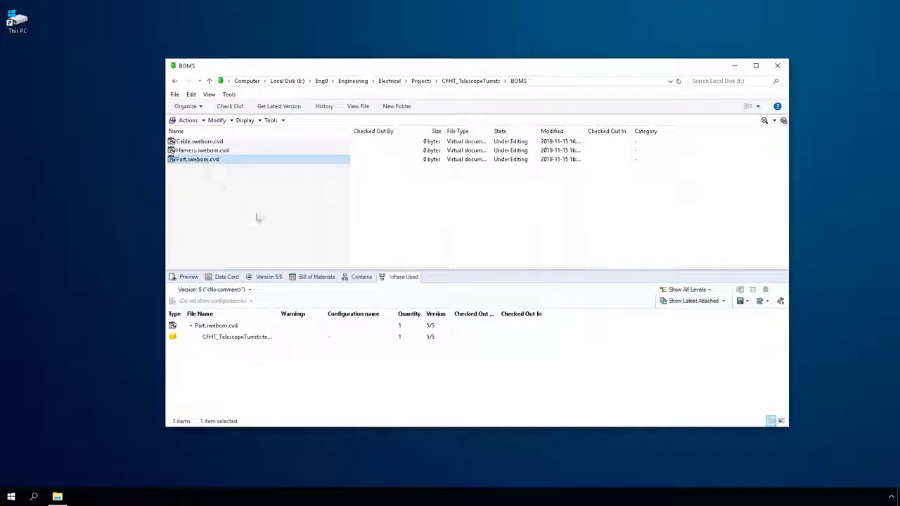
{"action": "left_click", "coordinate": [308, 277]}
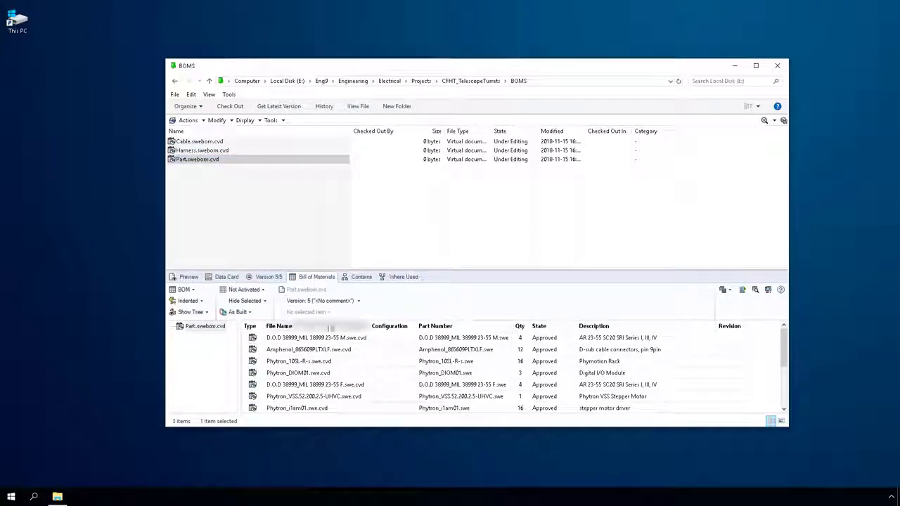
{"action": "scroll", "coordinate": [342, 353], "scroll_direction": "down", "scroll_amount": 2}
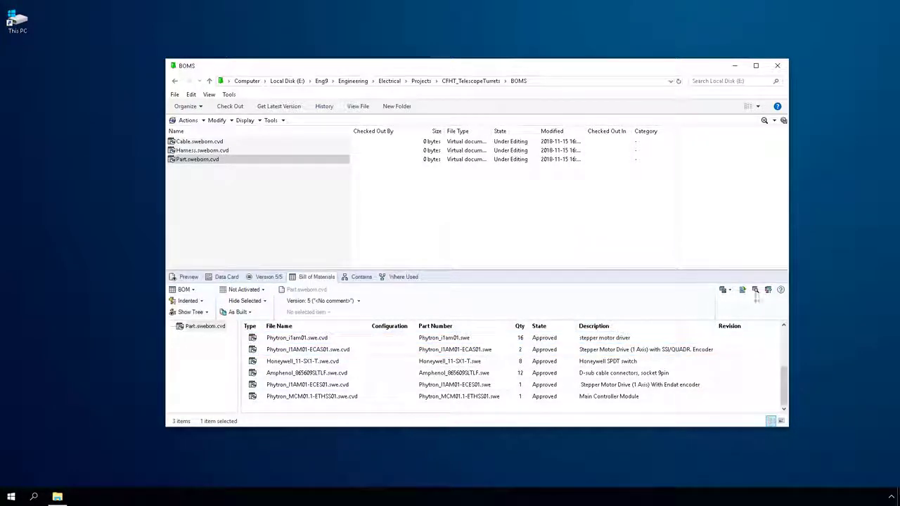
{"action": "left_click", "coordinate": [769, 290]}
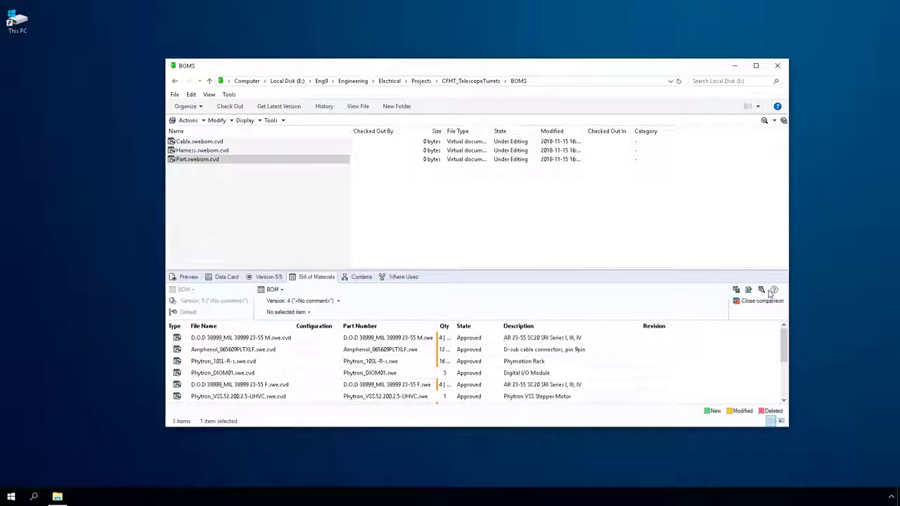
{"action": "left_click_drag", "start_coordinate": [785, 336], "coordinate": [788, 351]}
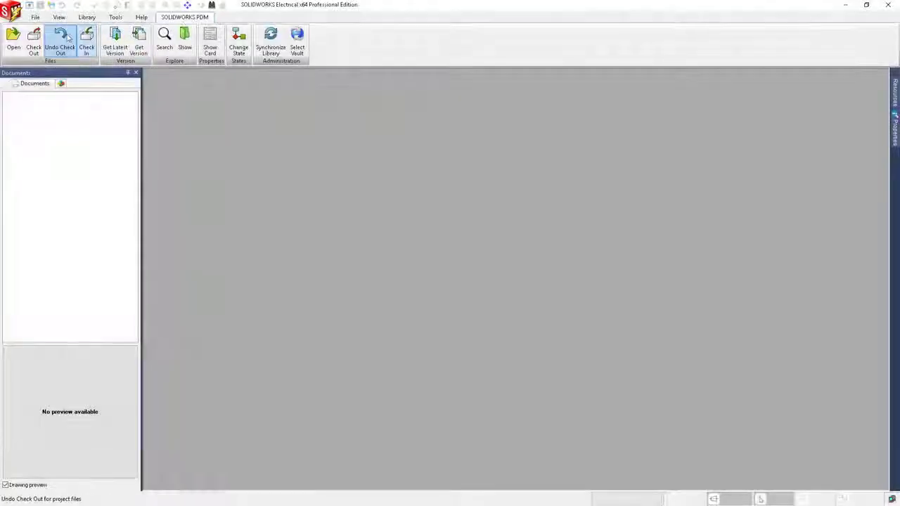
Step: In SOLIDWORKS Electrical, open the project container CFHT_TelescopeTurrets.tewzip from Engineering > Electrical > Projects > CFHT_TelescopeTurrets in the vault
{"action": "left_click", "coordinate": [14, 40]}
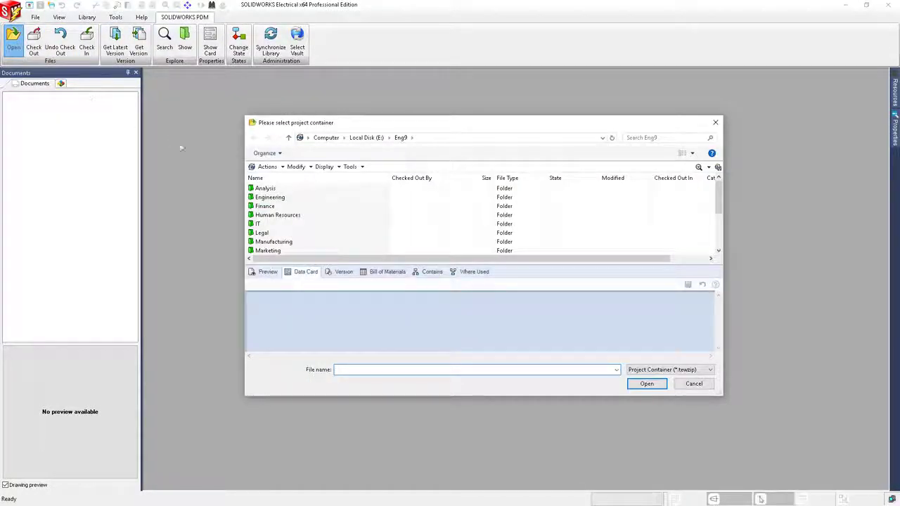
{"action": "double_click", "coordinate": [270, 198]}
{"action": "double_click", "coordinate": [270, 198]}
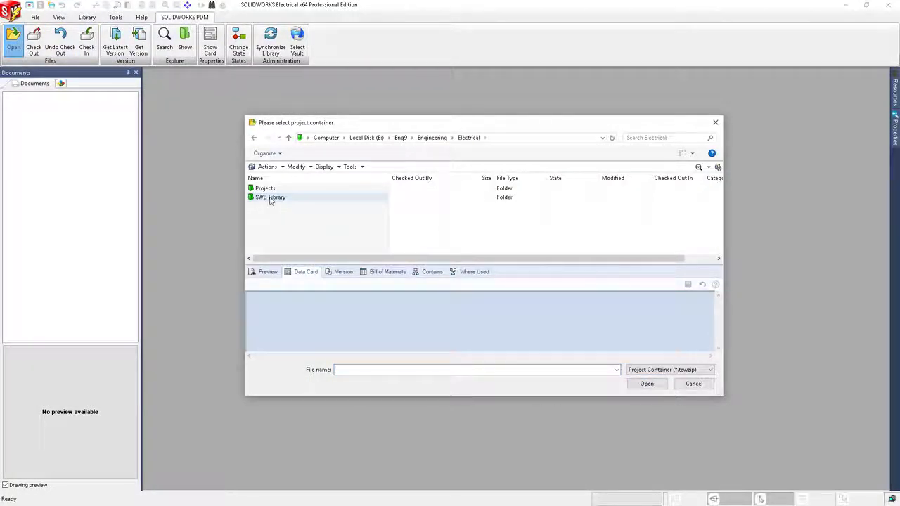
{"action": "double_click", "coordinate": [266, 189]}
{"action": "double_click", "coordinate": [280, 197]}
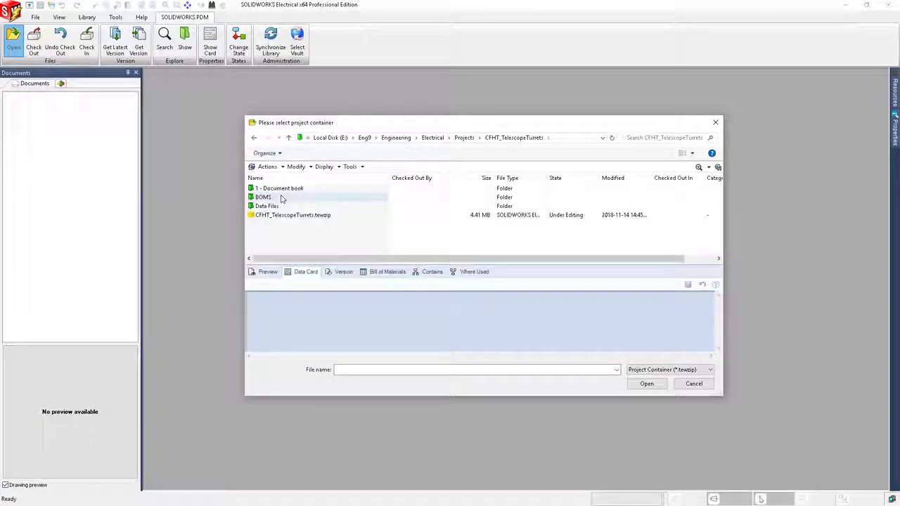
{"action": "left_click", "coordinate": [284, 216]}
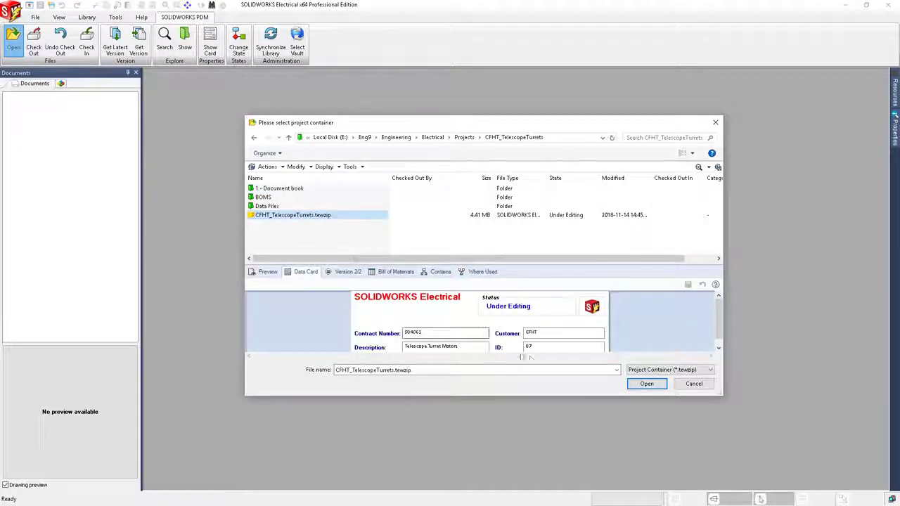
{"action": "left_click", "coordinate": [645, 383]}
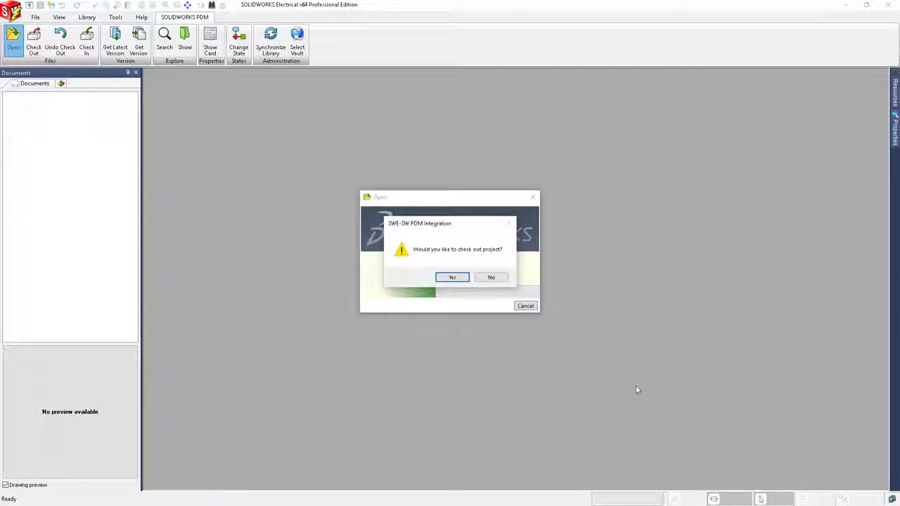